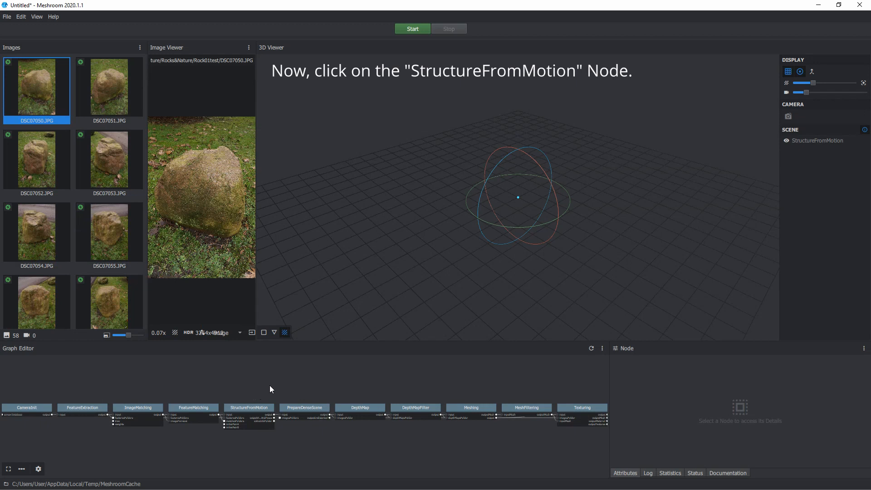
Review the StructureFromMotion node's attributes and start computing that node.
{"action": "left_click", "coordinate": [260, 410]}
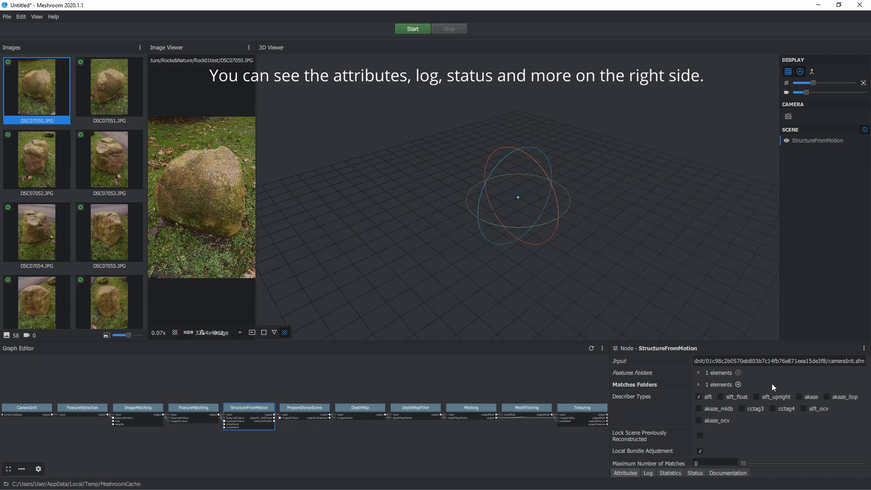
{"action": "scroll", "coordinate": [775, 385], "scroll_direction": "down", "scroll_amount": 5}
{"action": "scroll", "coordinate": [772, 385], "scroll_direction": "up", "scroll_amount": 5}
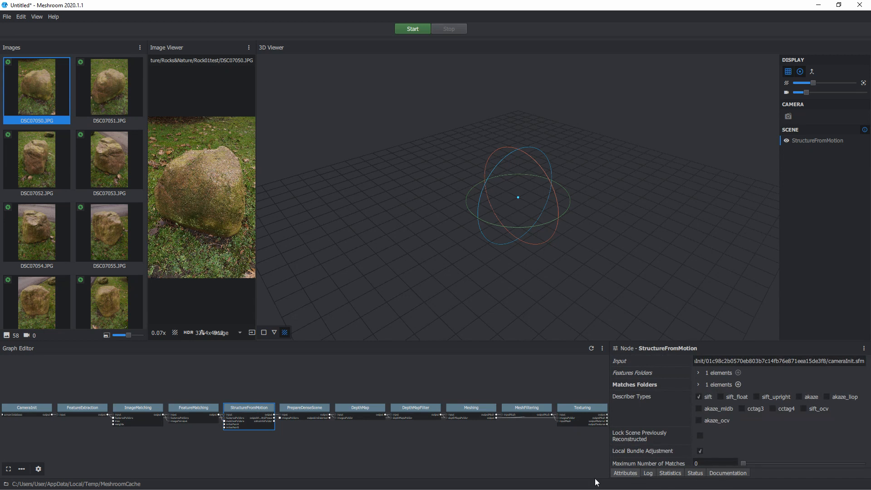
{"action": "right_click", "coordinate": [263, 409]}
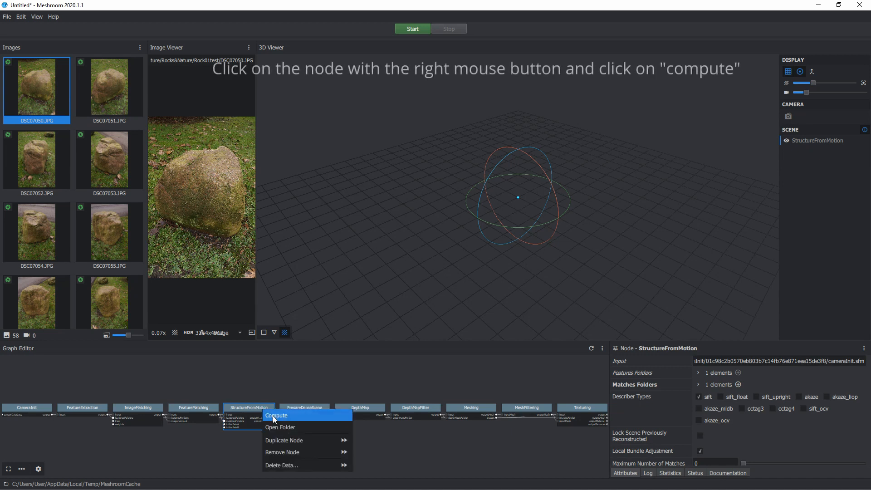
{"action": "left_click", "coordinate": [309, 415]}
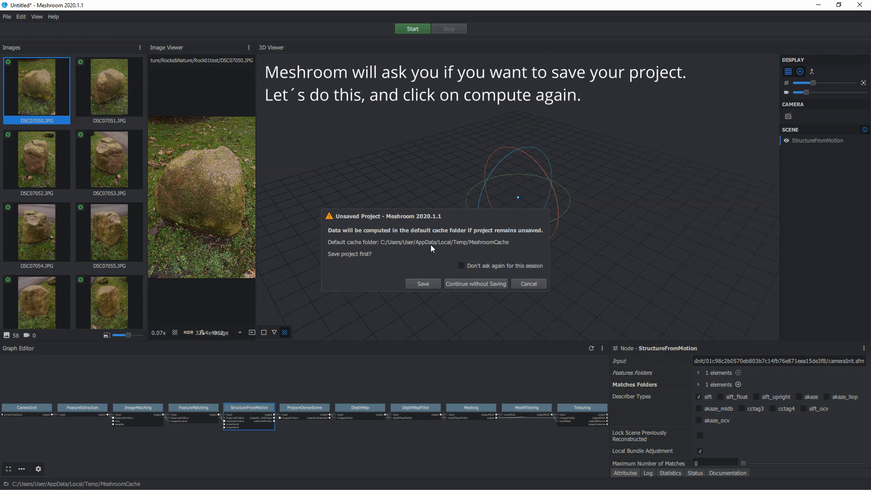
Save the project as "rocky" in the 3dscans_Architecture folder and compute the StructureFromMotion node.
{"action": "left_click", "coordinate": [423, 284]}
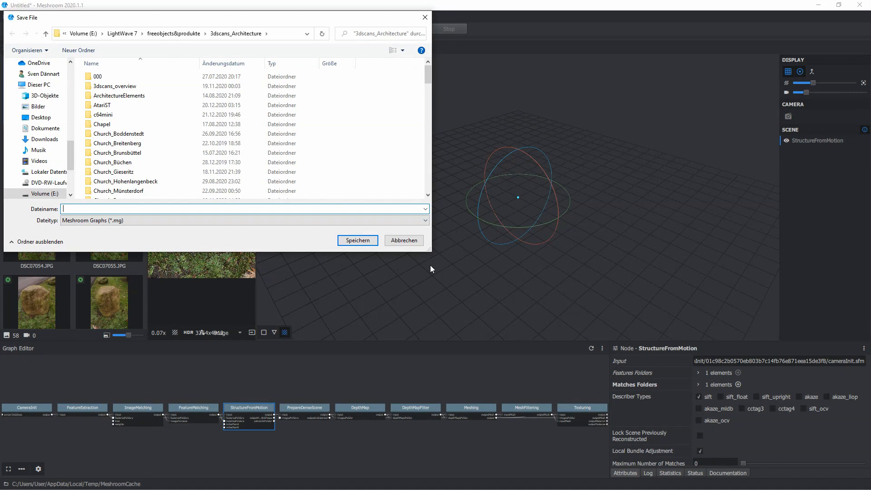
{"action": "type", "text": "rocky"}
{"action": "key", "text": "Return"}
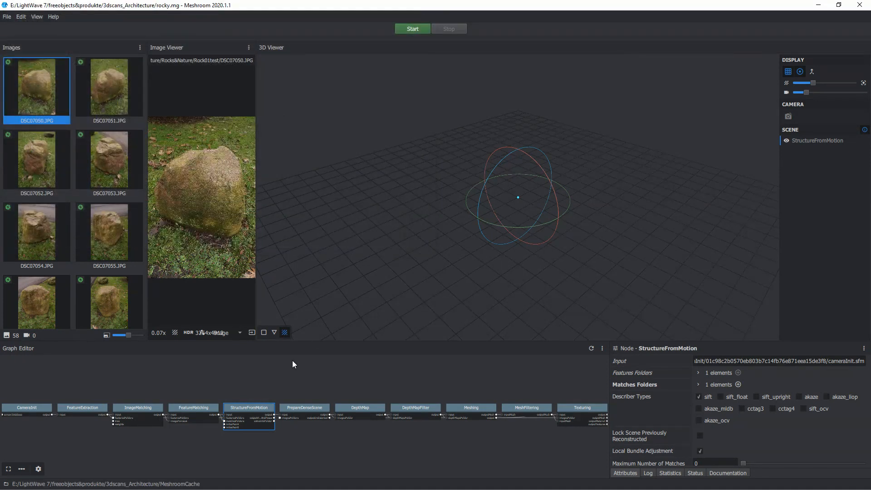
{"action": "right_click", "coordinate": [268, 405]}
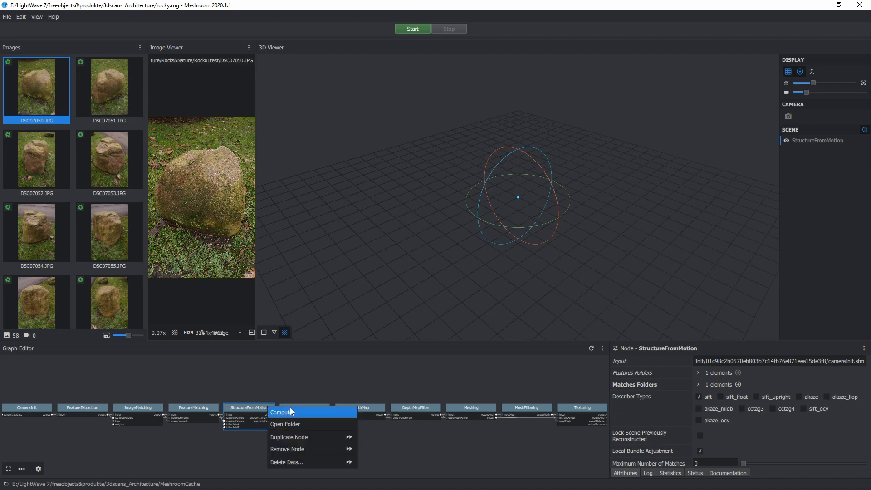
{"action": "left_click", "coordinate": [314, 412]}
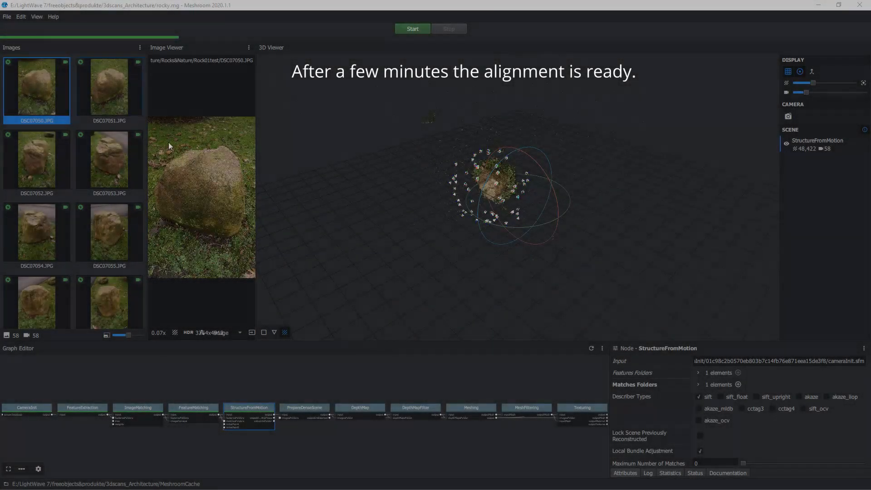
Reduce the camera scale in the 3D view and set the point size to 0.90 to inspect the aligned rock point cloud.
{"action": "scroll", "coordinate": [505, 231], "scroll_direction": "up", "scroll_amount": 5}
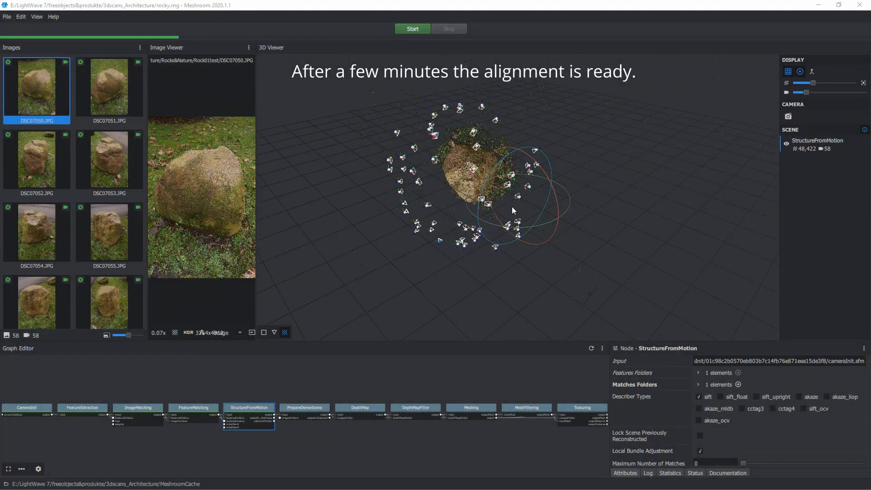
{"action": "left_click_drag", "start_coordinate": [513, 210], "coordinate": [519, 185]}
{"action": "scroll", "coordinate": [519, 185], "scroll_direction": "up", "scroll_amount": 3}
{"action": "left_click_drag", "start_coordinate": [529, 214], "coordinate": [463, 247]}
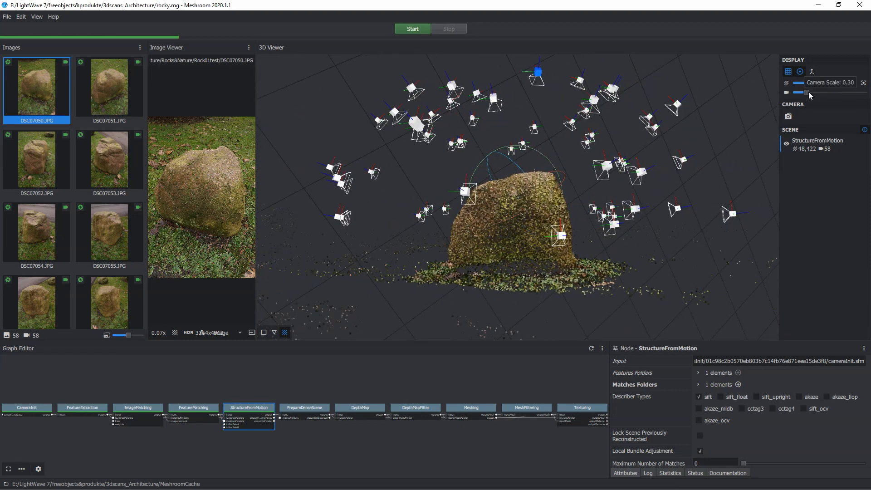
{"action": "left_click_drag", "start_coordinate": [810, 94], "coordinate": [798, 101]}
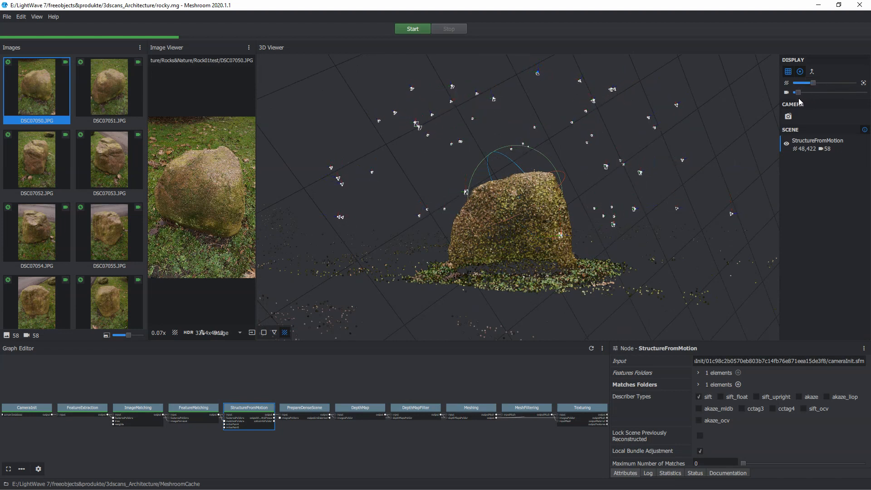
{"action": "mouse_move", "coordinate": [798, 82]}
{"action": "left_click_drag", "start_coordinate": [818, 86], "coordinate": [806, 88]}
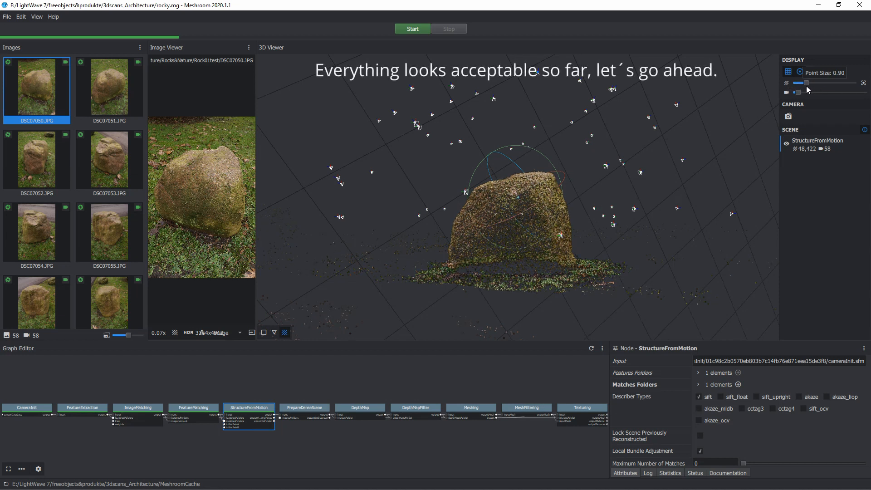
{"action": "scroll", "coordinate": [546, 213], "scroll_direction": "up", "scroll_amount": 3}
{"action": "mouse_move", "coordinate": [548, 214]}
{"action": "left_mouse_down"}
{"action": "mouse_move", "coordinate": [519, 223]}
{"action": "mouse_move", "coordinate": [494, 215]}
{"action": "mouse_move", "coordinate": [597, 212]}
{"action": "mouse_move", "coordinate": [541, 214]}
{"action": "left_mouse_up"}
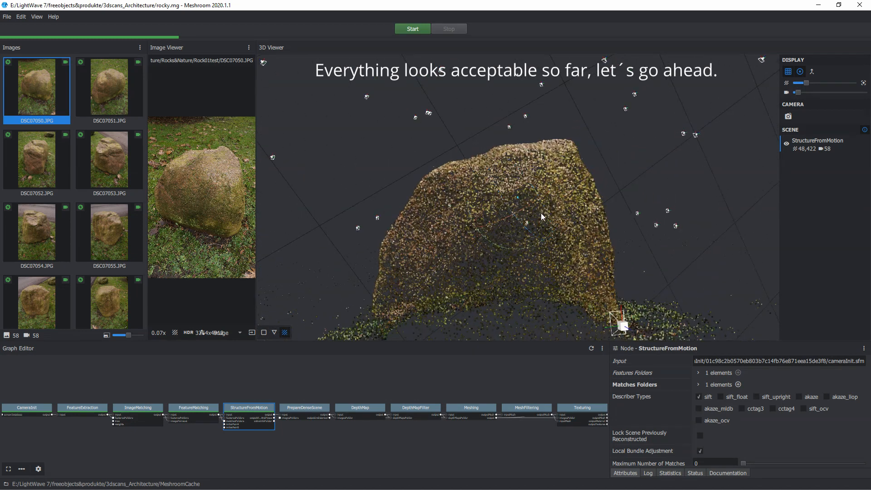
{"action": "scroll", "coordinate": [541, 212], "scroll_direction": "down", "scroll_amount": 4}
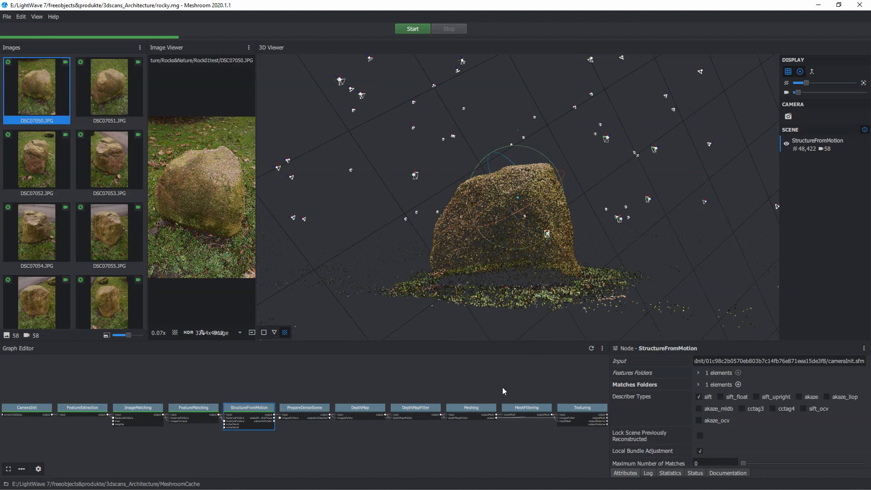
Set the DepthMap node's Downscale to 4 and compute the node.
{"action": "left_click", "coordinate": [365, 413]}
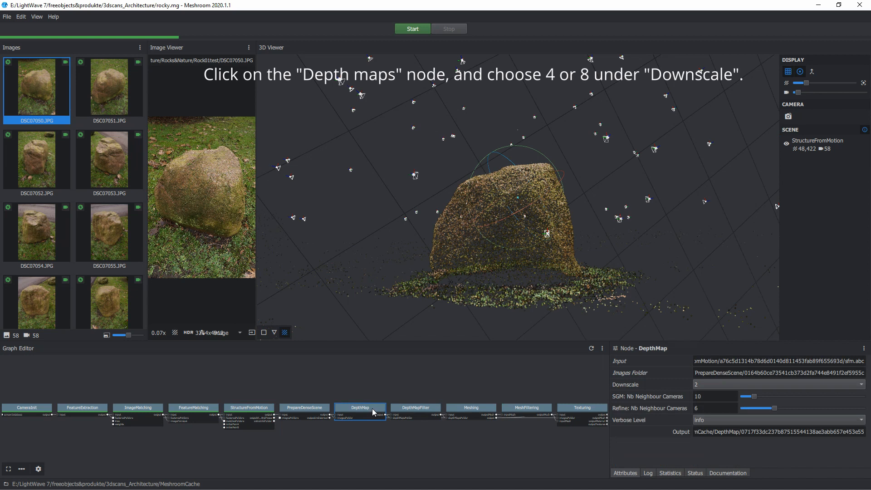
{"action": "left_click", "coordinate": [711, 383]}
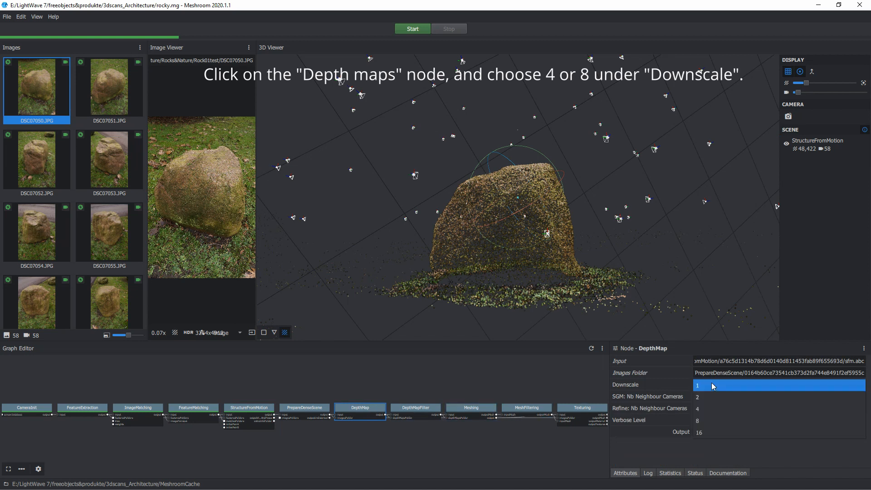
{"action": "left_click", "coordinate": [716, 410]}
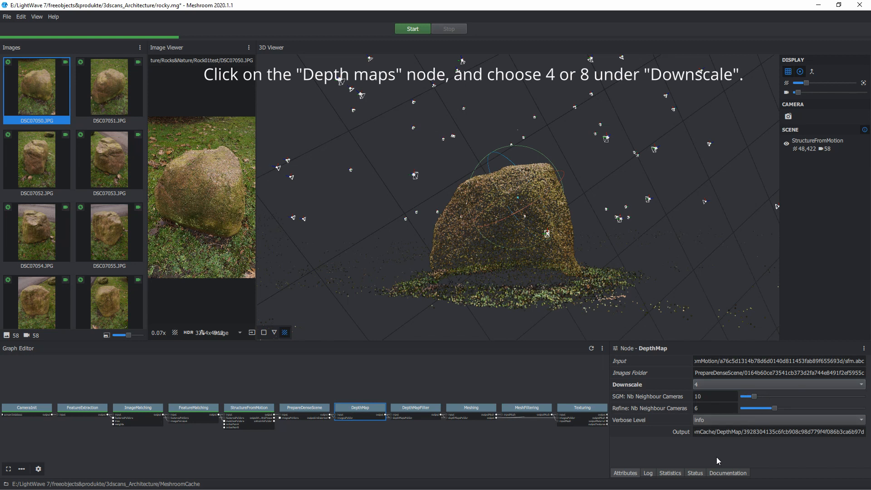
{"action": "right_click", "coordinate": [379, 411]}
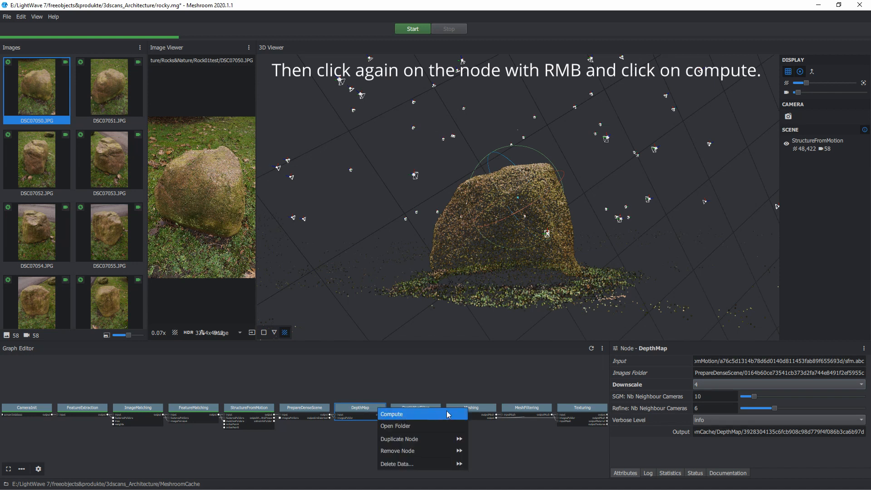
{"action": "left_click", "coordinate": [433, 415]}
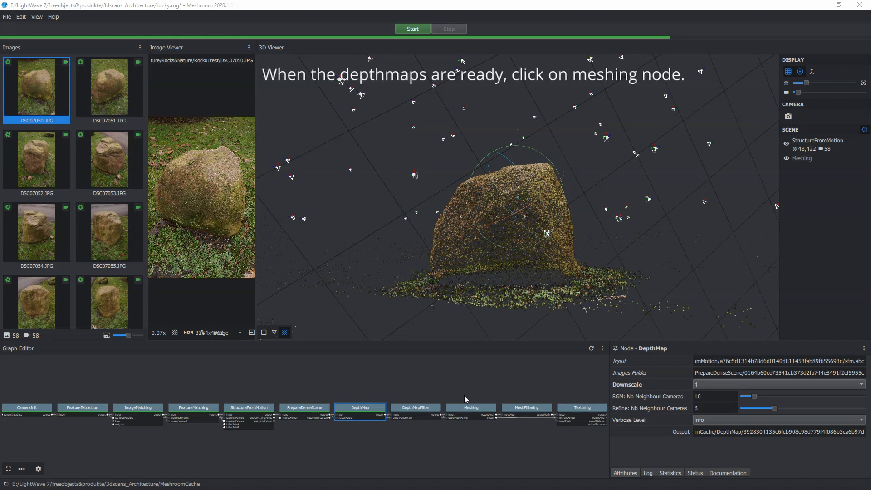
Lower the Meshing node's Max Points to 1094000.
{"action": "left_click", "coordinate": [485, 411]}
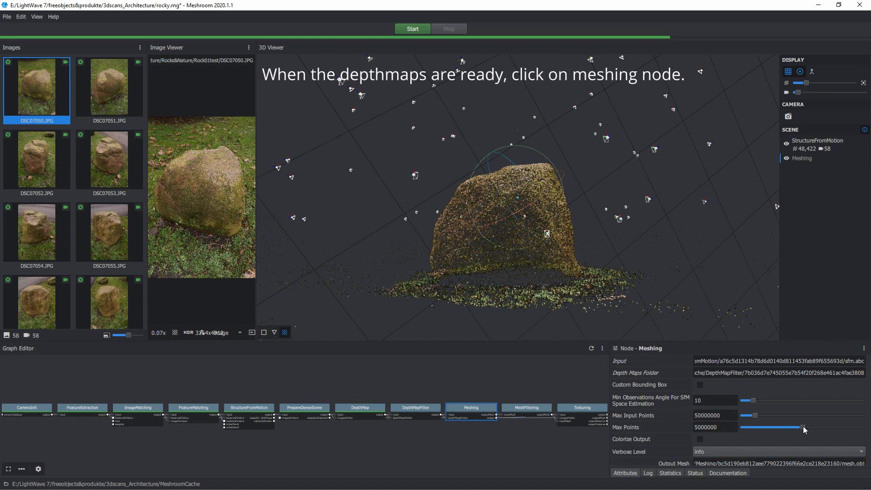
{"action": "left_click_drag", "start_coordinate": [805, 430], "coordinate": [755, 429]}
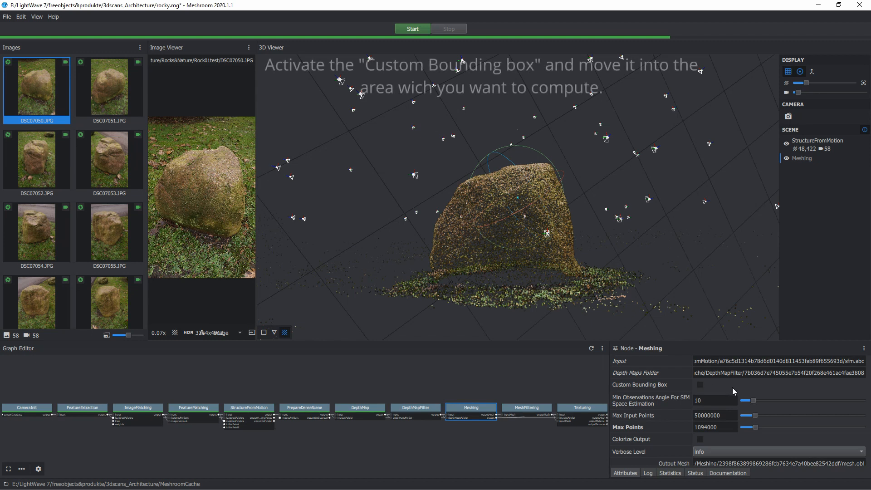
{"action": "scroll", "coordinate": [733, 388], "scroll_direction": "down", "scroll_amount": 1}
{"action": "scroll", "coordinate": [733, 388], "scroll_direction": "up", "scroll_amount": 1}
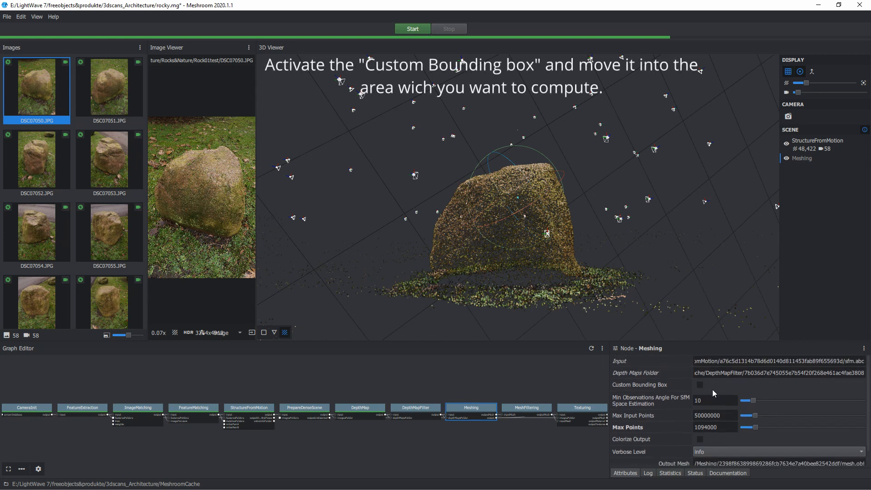
Enable the Meshing node's Custom Bounding Box and move it onto the rock, about 2.32 along Z.
{"action": "left_click", "coordinate": [700, 385]}
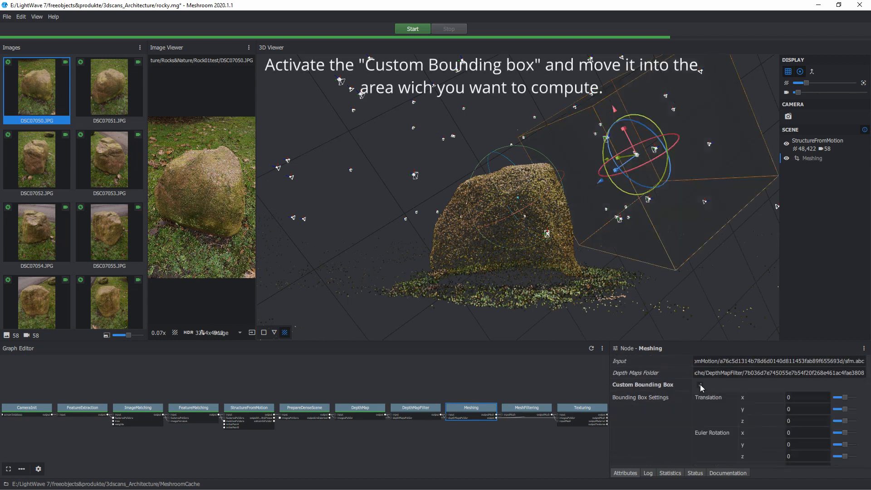
{"action": "scroll", "coordinate": [644, 277], "scroll_direction": "up", "scroll_amount": 2}
{"action": "scroll", "coordinate": [644, 276], "scroll_direction": "down", "scroll_amount": 3}
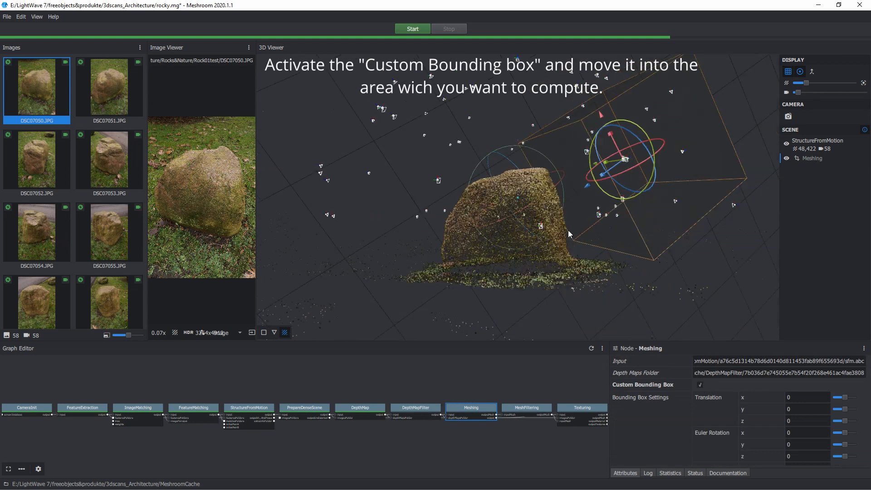
{"action": "left_click_drag", "start_coordinate": [569, 234], "coordinate": [504, 207]}
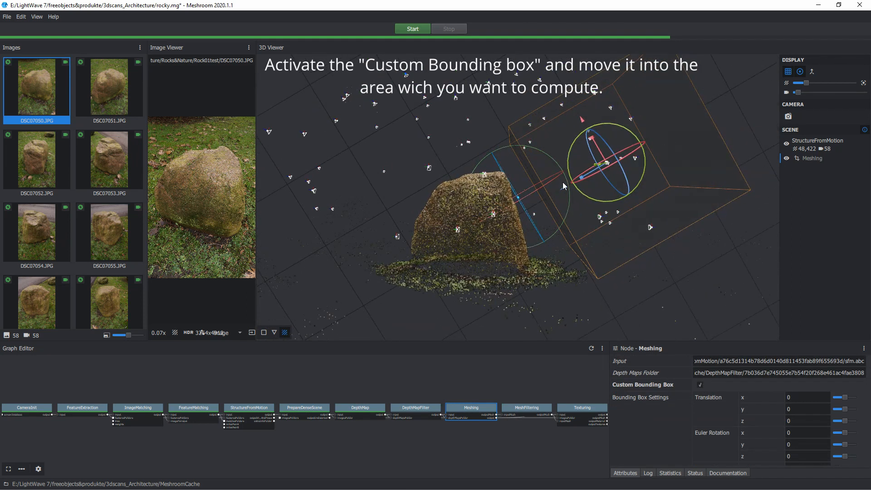
{"action": "left_click_drag", "start_coordinate": [562, 182], "coordinate": [408, 238]}
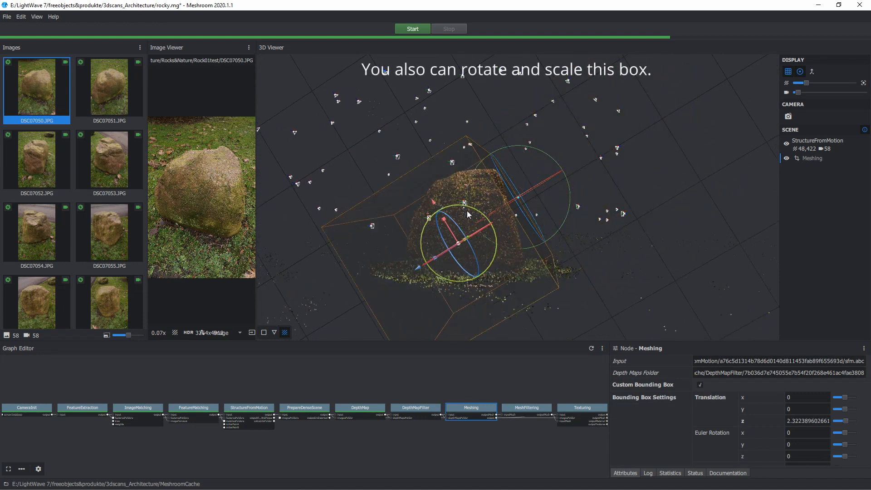
Rotate the bounding box to about 33 degrees on Y and 1 degree on X, fitting it around the rock.
{"action": "left_click_drag", "start_coordinate": [469, 215], "coordinate": [552, 181]}
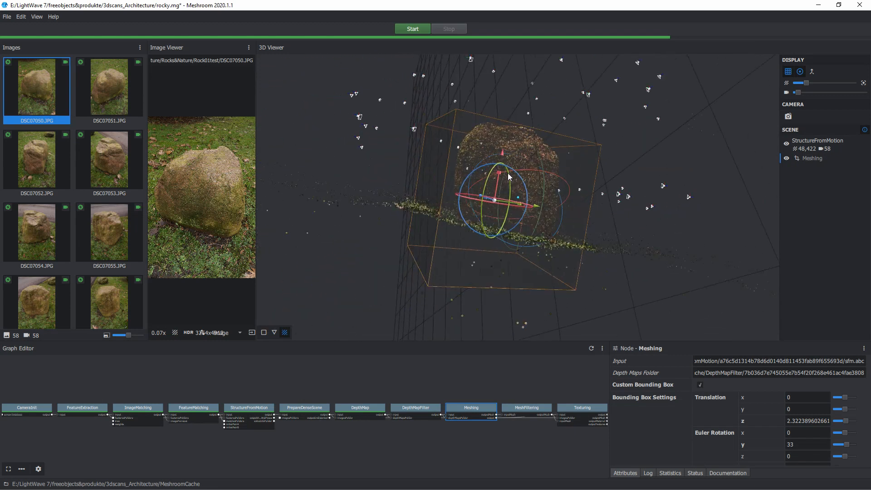
{"action": "left_click_drag", "start_coordinate": [500, 173], "coordinate": [507, 160]}
{"action": "left_click_drag", "start_coordinate": [521, 205], "coordinate": [454, 205]}
{"action": "left_click_drag", "start_coordinate": [519, 223], "coordinate": [499, 232]}
{"action": "left_click_drag", "start_coordinate": [499, 225], "coordinate": [510, 169]}
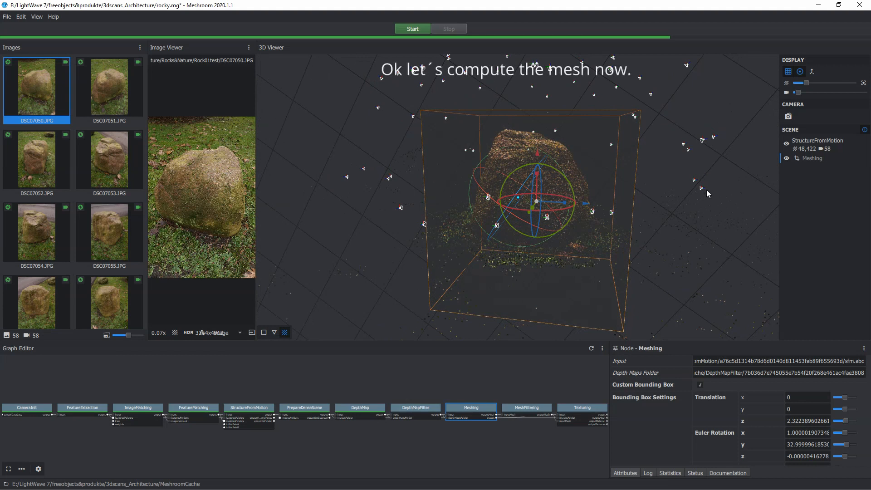
Compute the Meshing node with the custom bounding box around the rock.
{"action": "right_click", "coordinate": [487, 411]}
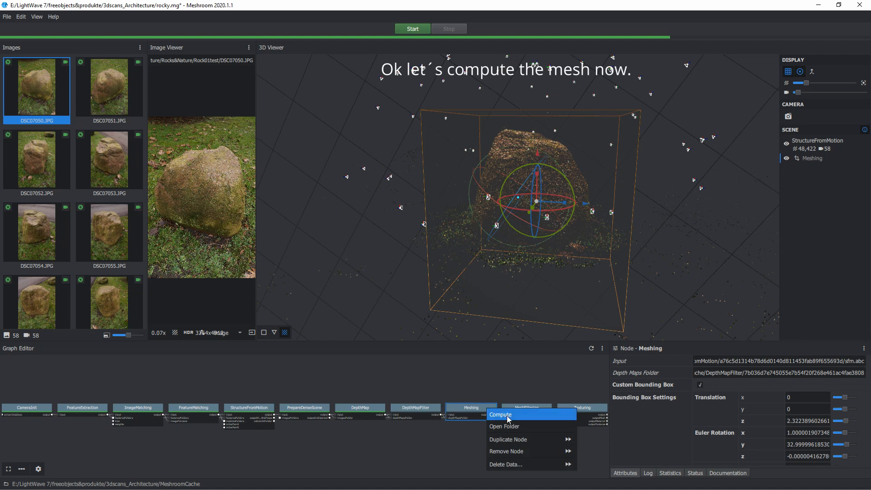
{"action": "left_click", "coordinate": [526, 415]}
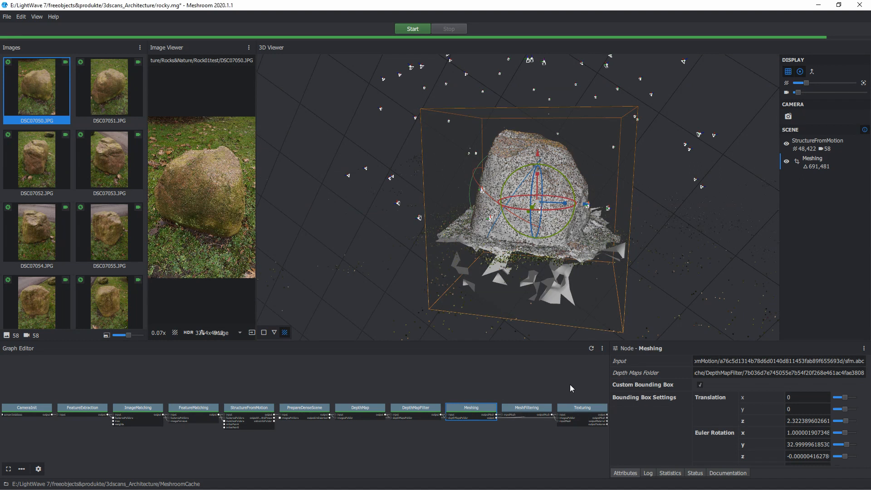
Hide the StructureFromMotion point cloud and inspect the computed rock mesh with the Custom Bounding Box enabled.
{"action": "left_click", "coordinate": [700, 385]}
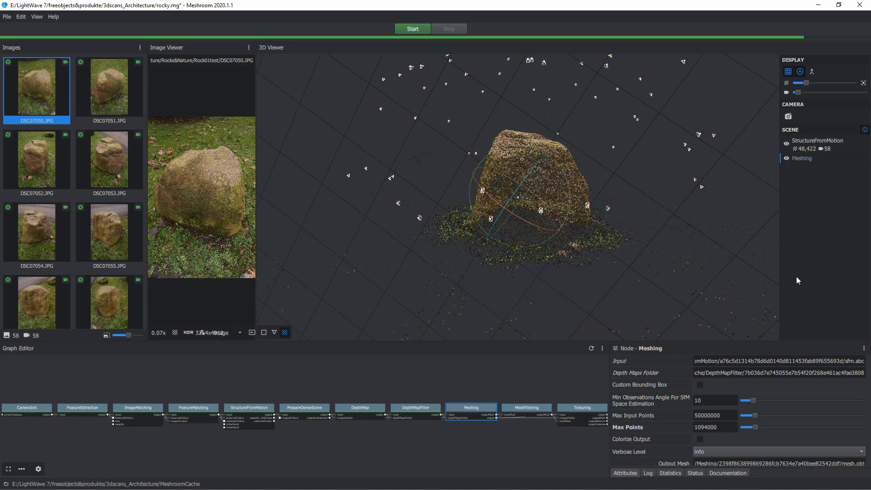
{"action": "left_click", "coordinate": [787, 144]}
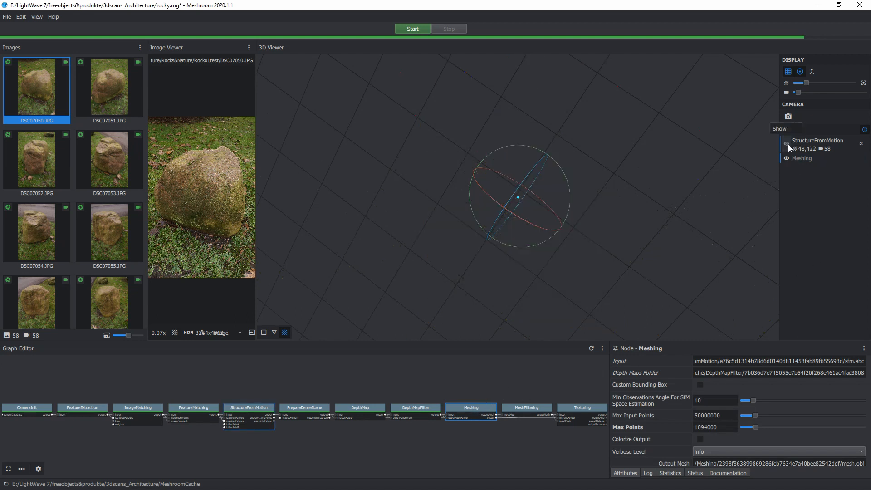
{"action": "left_click", "coordinate": [700, 385]}
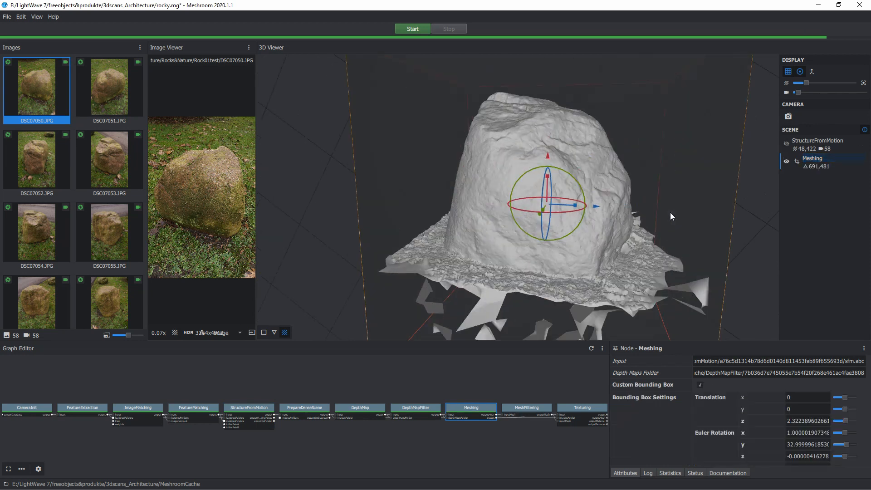
{"action": "scroll", "coordinate": [670, 213], "scroll_direction": "up", "scroll_amount": 2}
{"action": "mouse_move", "coordinate": [573, 216]}
{"action": "left_mouse_down"}
{"action": "mouse_move", "coordinate": [482, 206]}
{"action": "mouse_move", "coordinate": [585, 208]}
{"action": "mouse_move", "coordinate": [498, 211]}
{"action": "mouse_move", "coordinate": [567, 208]}
{"action": "left_mouse_up"}
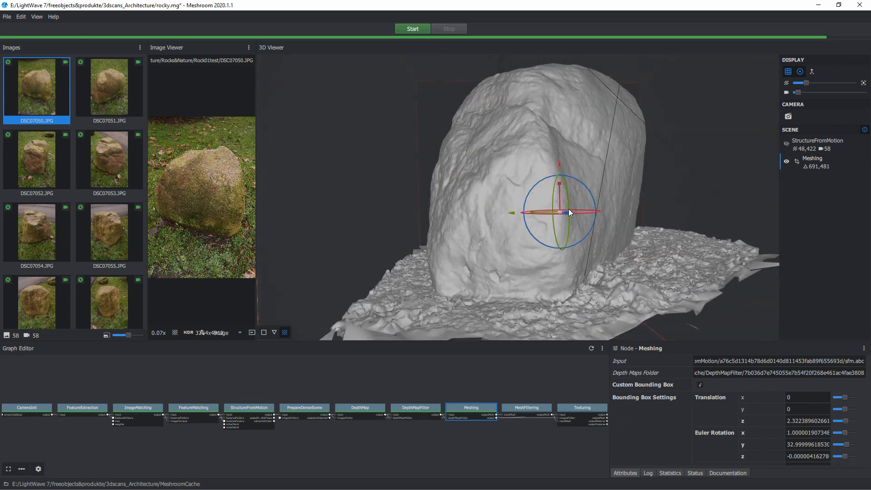
{"action": "left_click_drag", "start_coordinate": [537, 237], "coordinate": [594, 168]}
{"action": "left_click_drag", "start_coordinate": [565, 211], "coordinate": [542, 202]}
Enable Keep Only the Largest Mesh for the MeshFiltering node.
{"action": "left_click", "coordinate": [527, 407]}
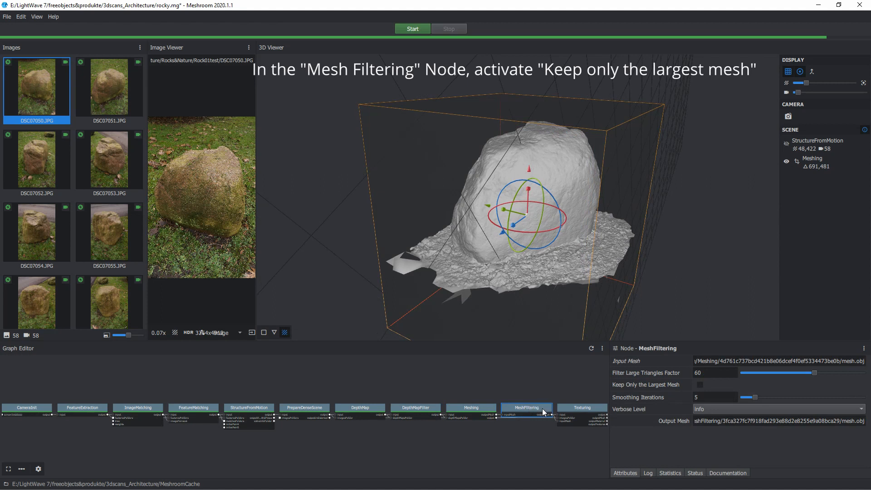
{"action": "left_click", "coordinate": [701, 386]}
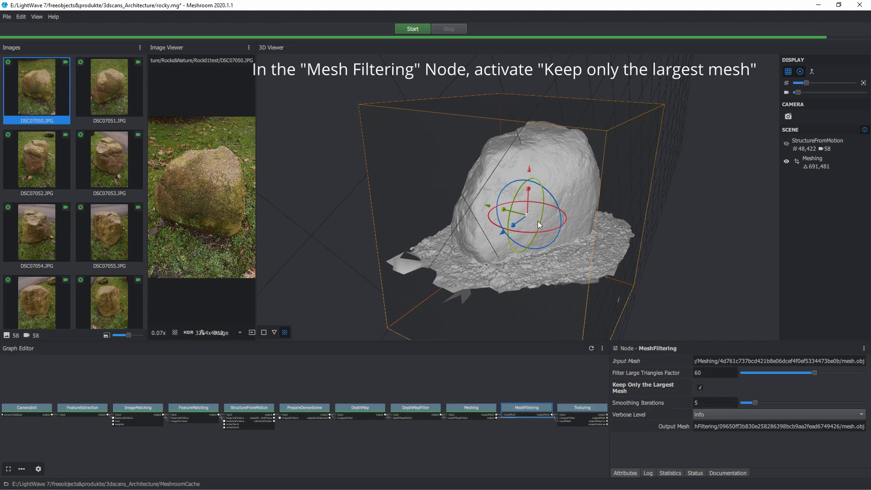
{"action": "mouse_move", "coordinate": [537, 221]}
{"action": "left_mouse_down"}
{"action": "mouse_move", "coordinate": [530, 173]}
{"action": "mouse_move", "coordinate": [531, 213]}
{"action": "left_mouse_up"}
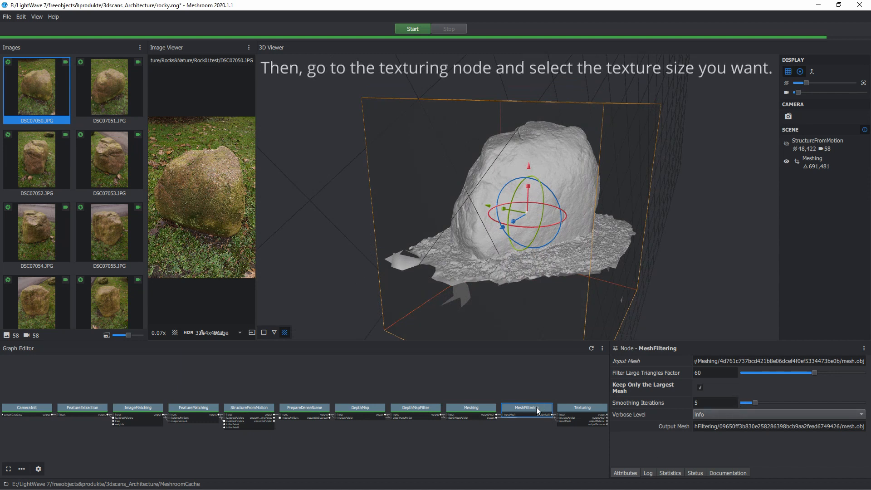
Set the Texturing node's Texture Side to 4096 and compute the node.
{"action": "left_click", "coordinate": [582, 407]}
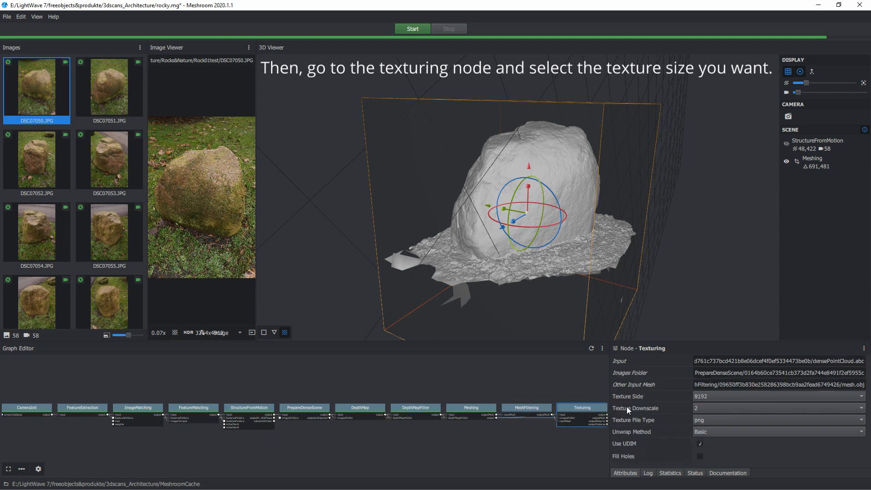
{"action": "left_click", "coordinate": [711, 395]}
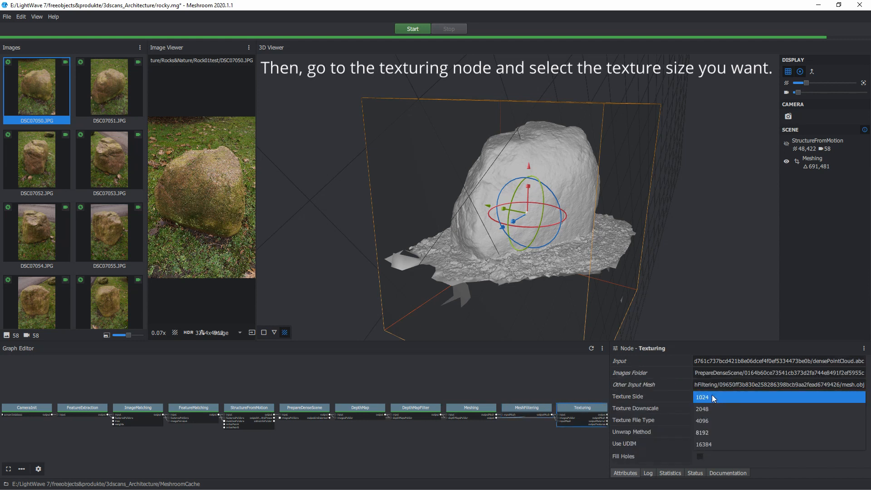
{"action": "left_click", "coordinate": [709, 421]}
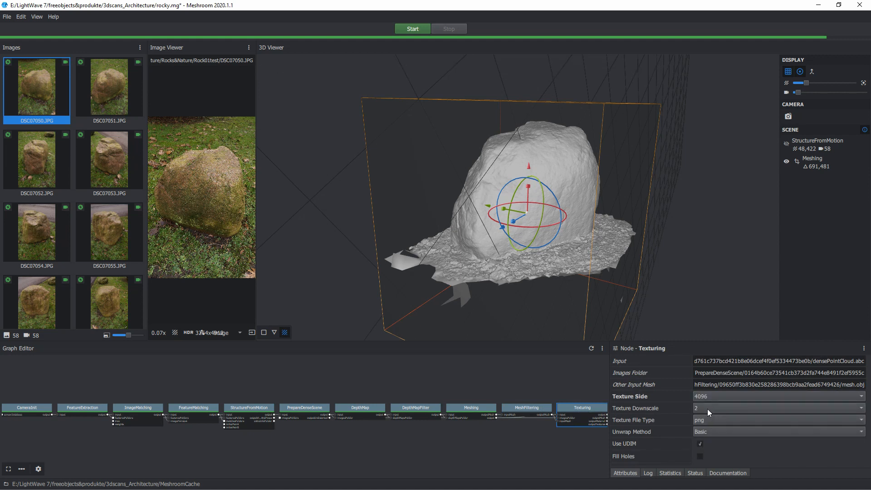
{"action": "right_click", "coordinate": [597, 406]}
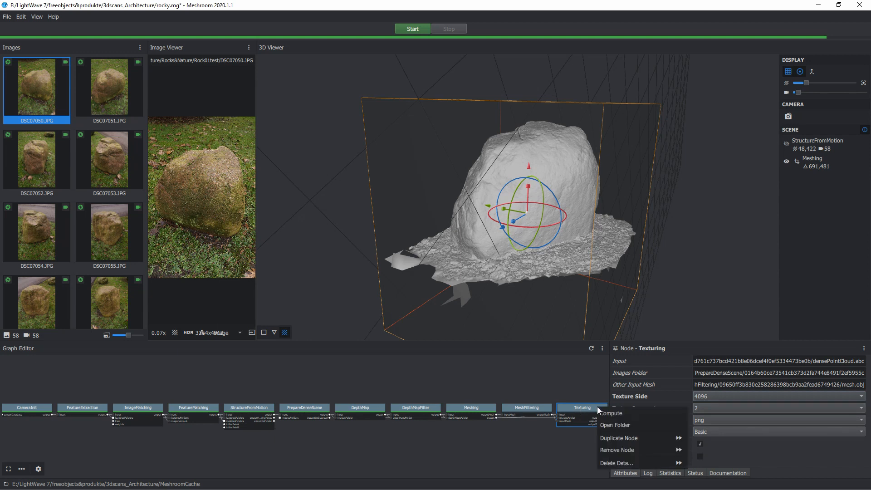
{"action": "left_click", "coordinate": [627, 413]}
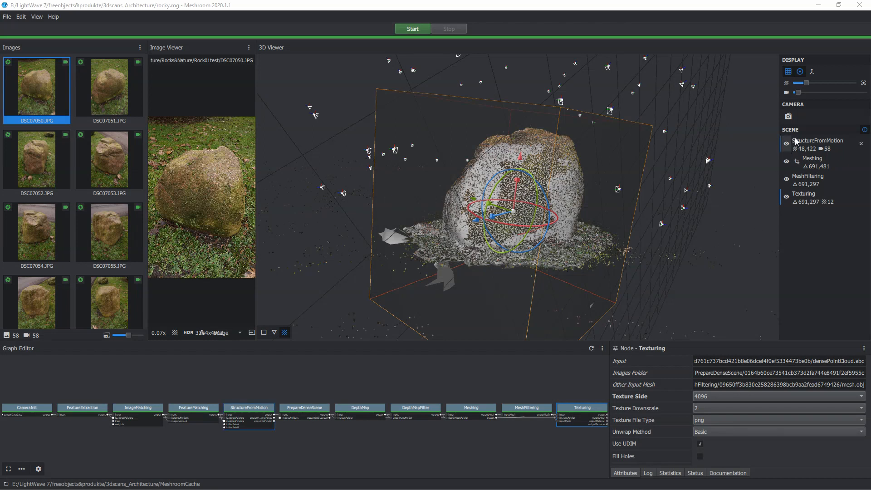
Hide the StructureFromMotion, Meshing and MeshFiltering results in the scene, leaving only Texturing shown.
{"action": "left_click", "coordinate": [786, 143]}
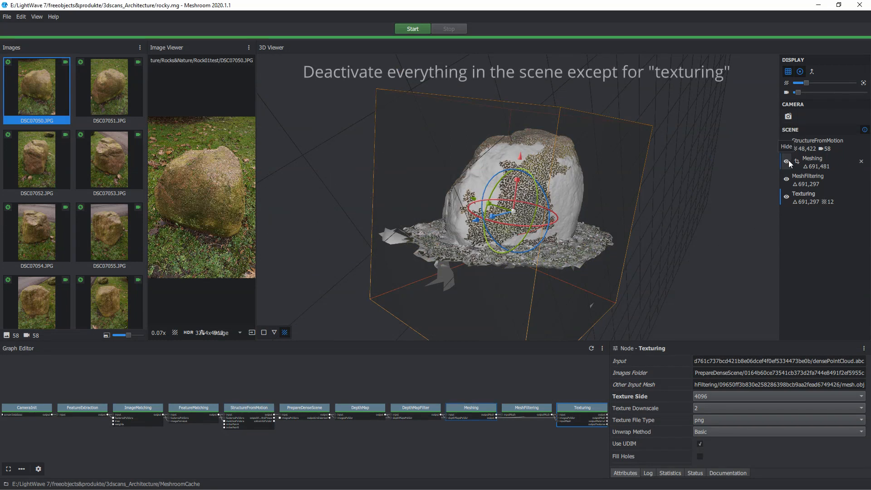
{"action": "left_click", "coordinate": [787, 161]}
{"action": "left_click", "coordinate": [787, 179]}
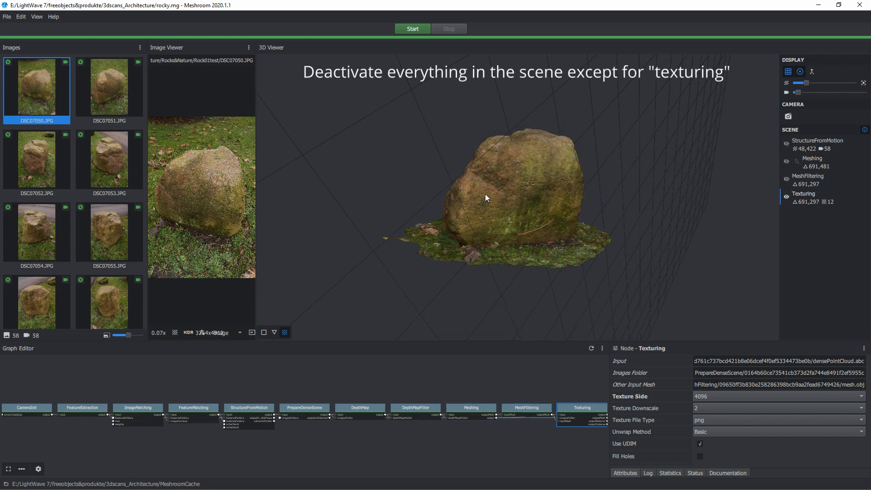
Inspect the textured rock model up close from several sides, including its surface detail and the surrounding ground.
{"action": "scroll", "coordinate": [485, 197], "scroll_direction": "up", "scroll_amount": 5}
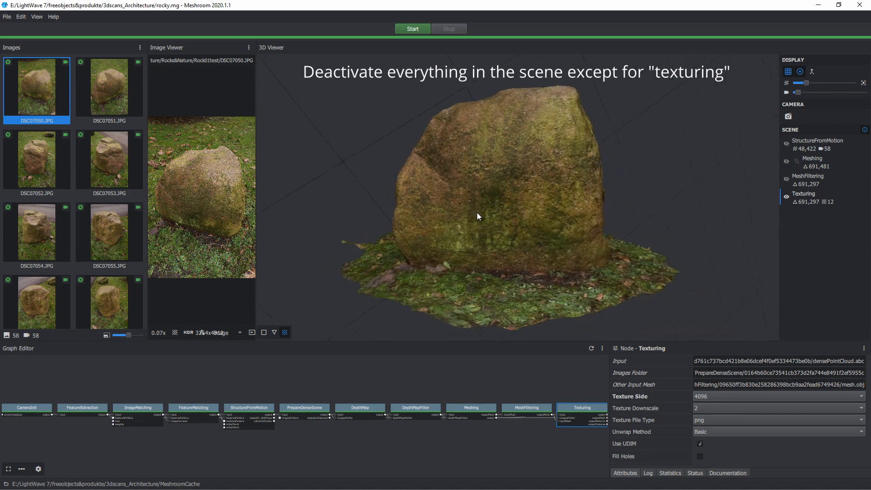
{"action": "left_click_drag", "start_coordinate": [477, 212], "coordinate": [635, 174]}
{"action": "scroll", "coordinate": [660, 218], "scroll_direction": "up", "scroll_amount": 5}
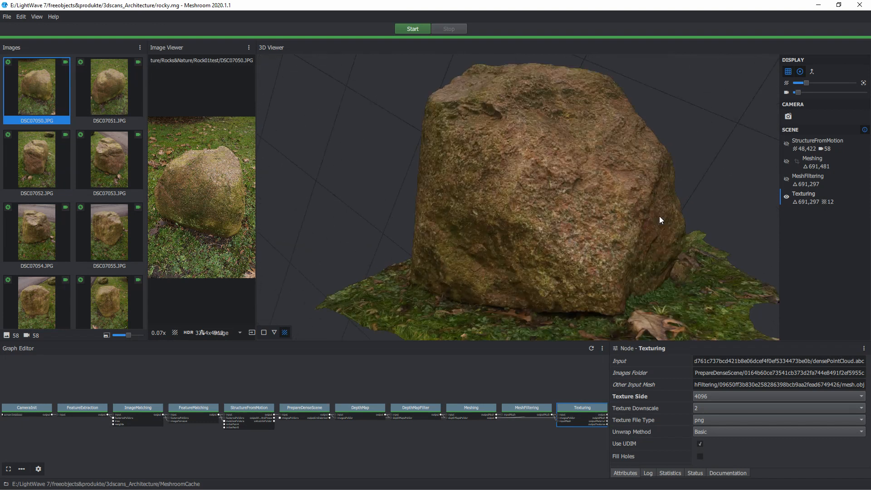
{"action": "scroll", "coordinate": [594, 226], "scroll_direction": "up", "scroll_amount": 1}
{"action": "left_click_drag", "start_coordinate": [588, 228], "coordinate": [640, 228]}
{"action": "left_click_drag", "start_coordinate": [575, 226], "coordinate": [613, 225]}
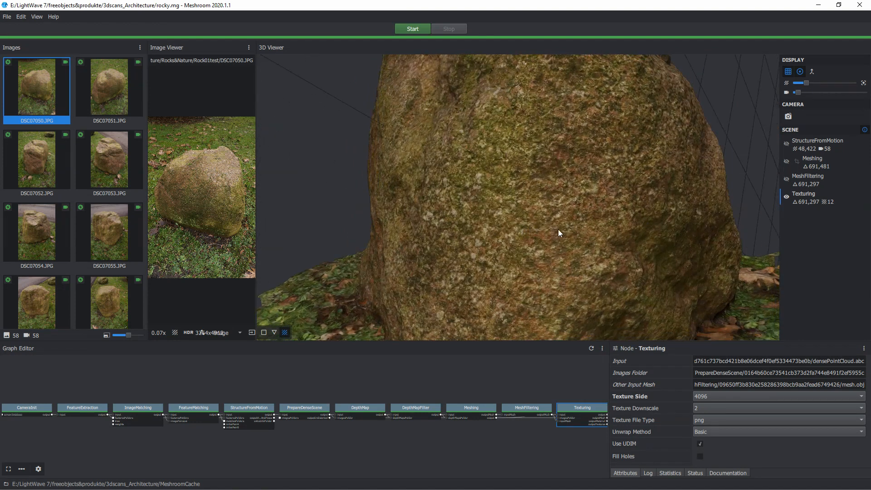
{"action": "left_click_drag", "start_coordinate": [558, 233], "coordinate": [556, 284]}
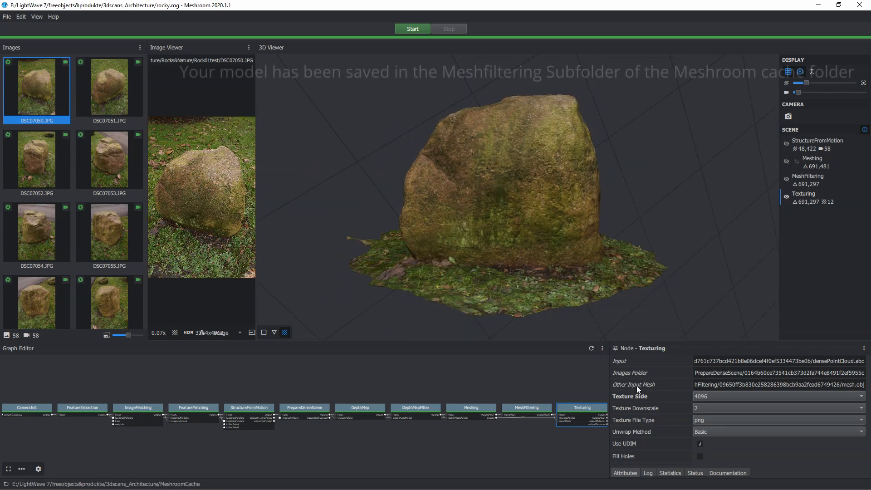
Check the Other Input Mesh path, view mesh.obj in the MeshFiltering cache subfolder in File Explorer, and return to the textured model in Meshroom.
{"action": "left_click", "coordinate": [838, 383]}
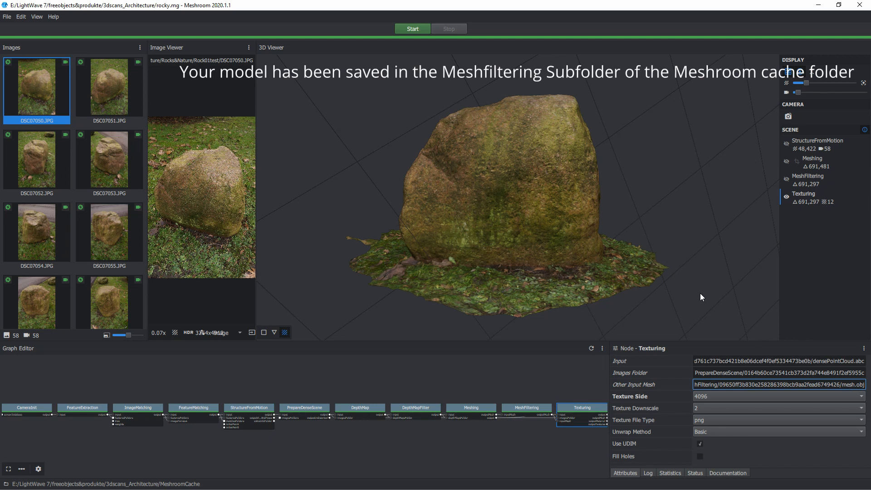
{"action": "key", "text": "alt+Tab"}
{"action": "key", "text": "alt+Tab"}
{"action": "key", "text": "alt+Tab"}
{"action": "key", "text": "alt+Tab"}
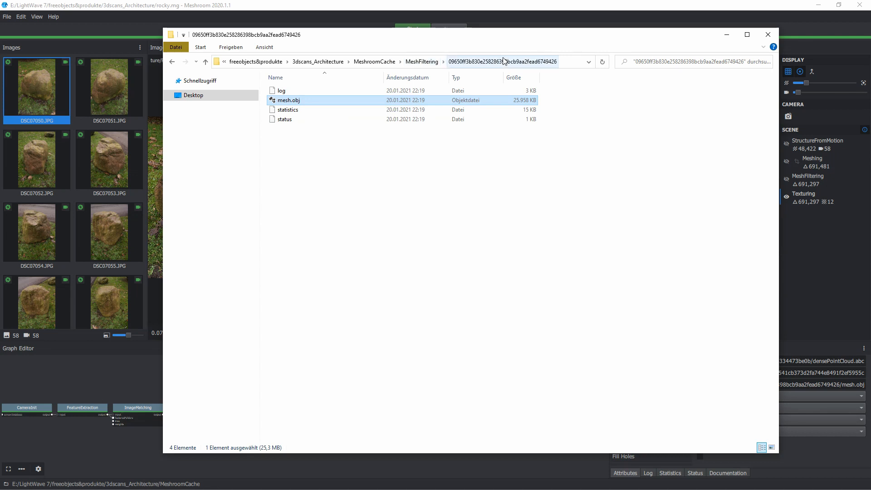
{"action": "left_click", "coordinate": [703, 6]}
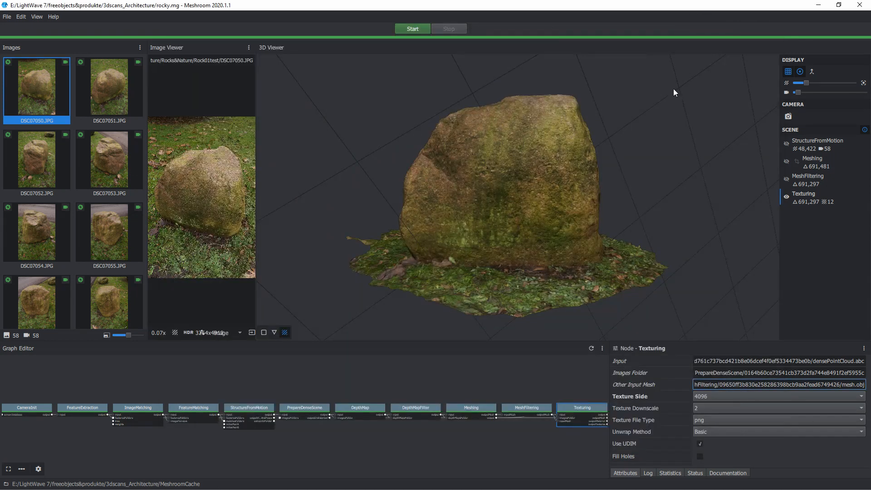
{"action": "left_click_drag", "start_coordinate": [697, 158], "coordinate": [661, 154]}
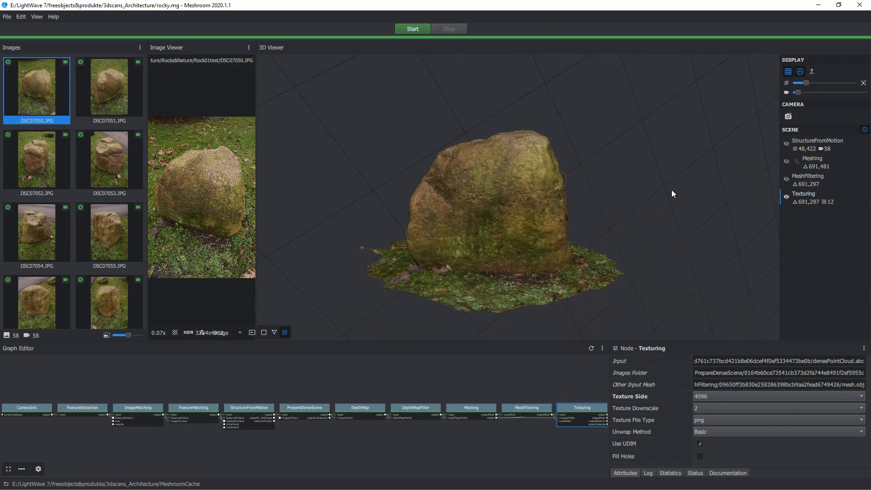